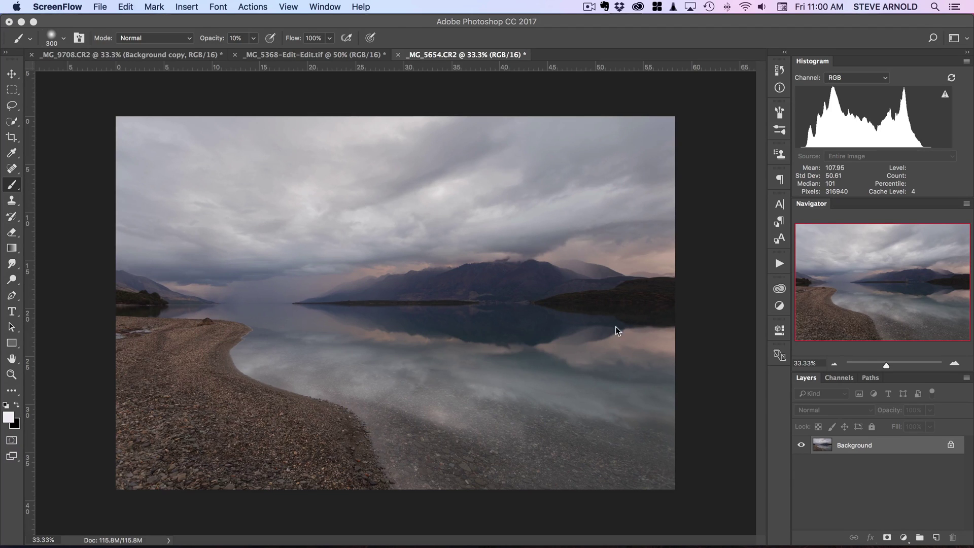
# - Try a Curves adjustment with a two-point S-curve, then delete the Curves 1 layer
pyautogui.click(904, 538)
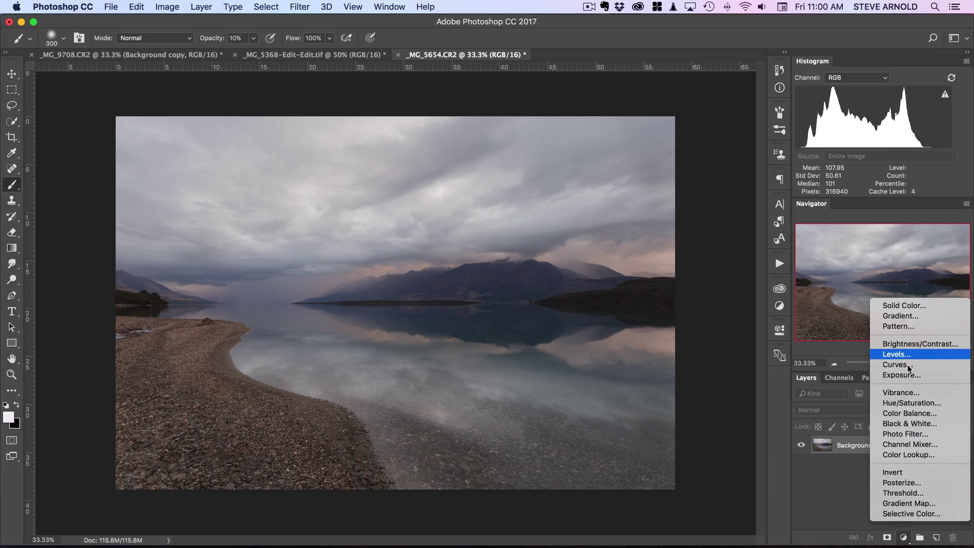
pyautogui.click(899, 364)
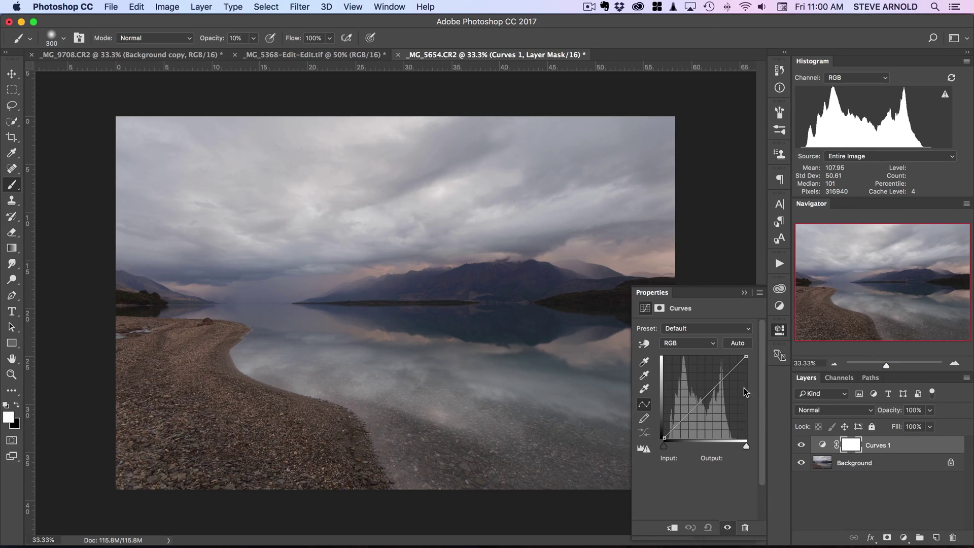
pyautogui.moveTo(721, 376); pyautogui.dragTo(723, 373)
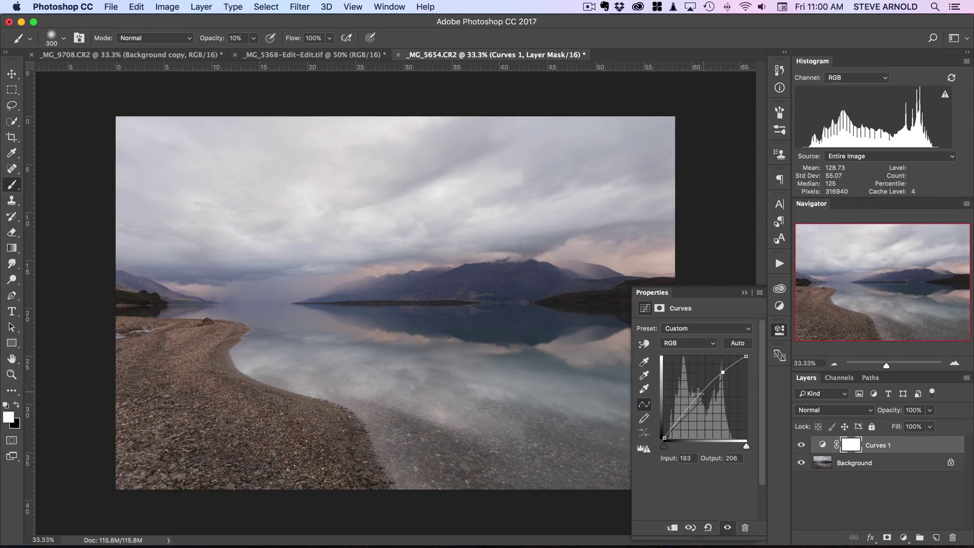
pyautogui.moveTo(691, 407); pyautogui.dragTo(693, 415)
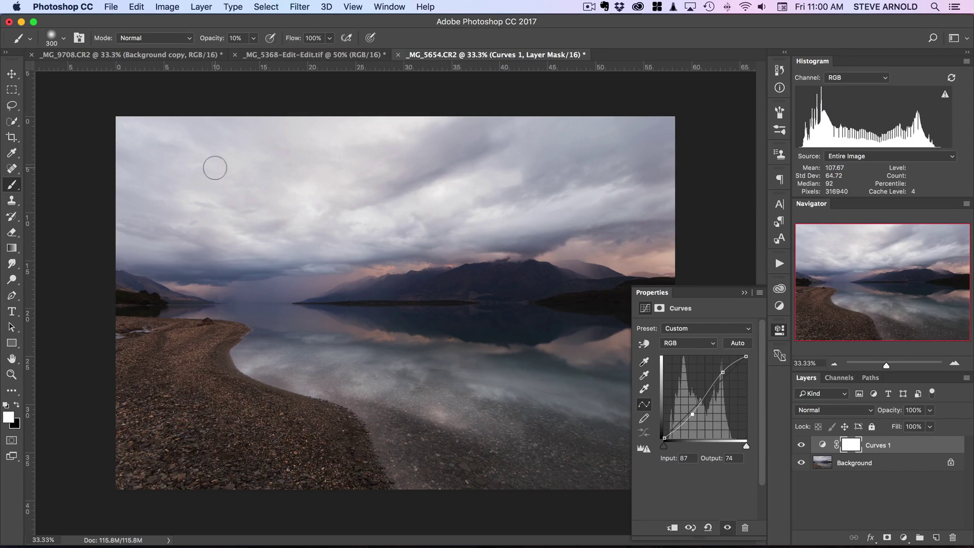
pyautogui.moveTo(858, 449); pyautogui.dragTo(953, 538)
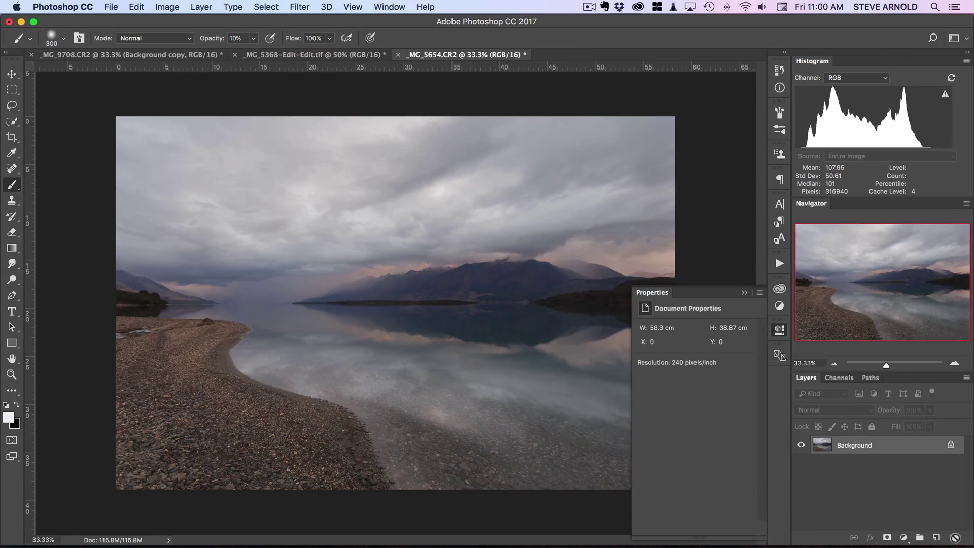
# - Collapse the floating Properties panel into the dock
pyautogui.click(780, 333)
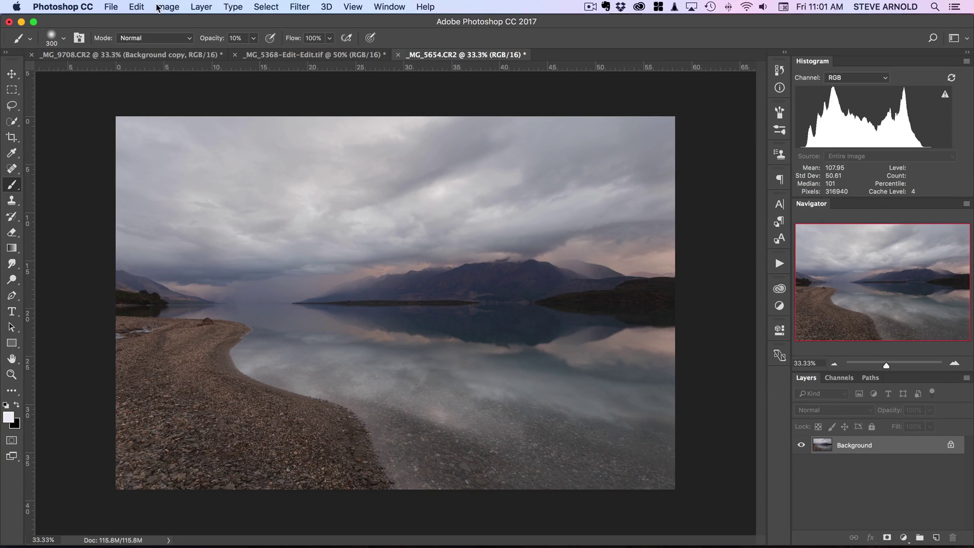
# - Create Layer 1 in Overlay mode, filled with Overlay-neutral 50% grey
pyautogui.click(201, 7)
pyautogui.moveTo(212, 23)
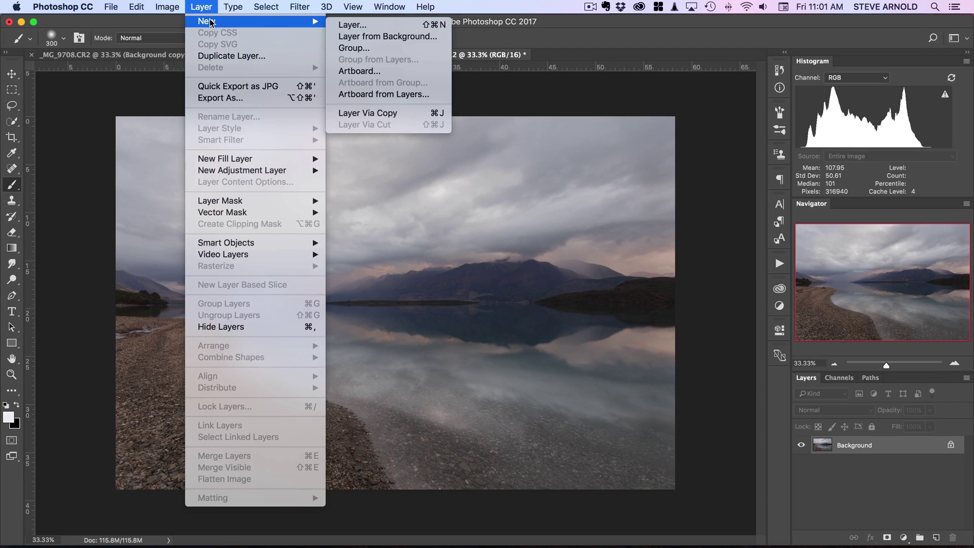
pyautogui.click(376, 23)
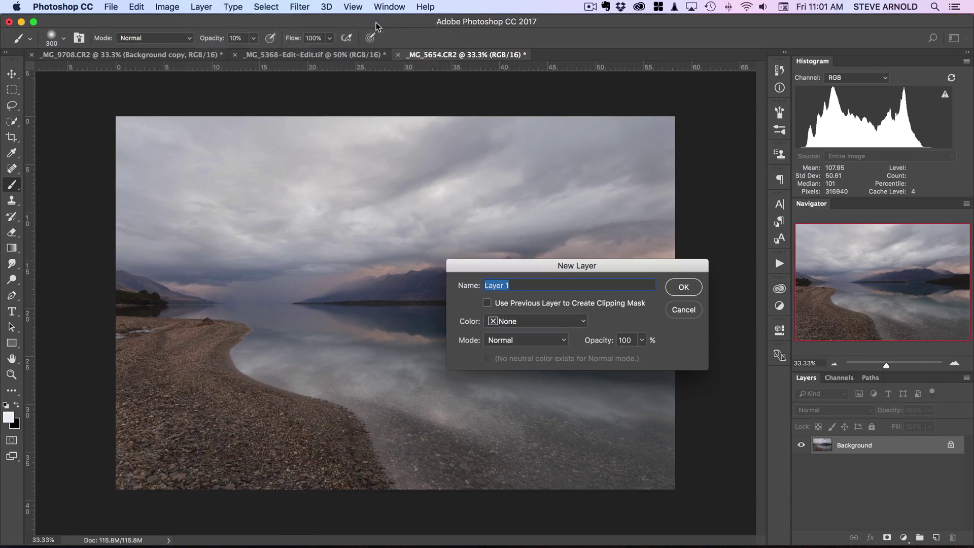
pyautogui.click(564, 340)
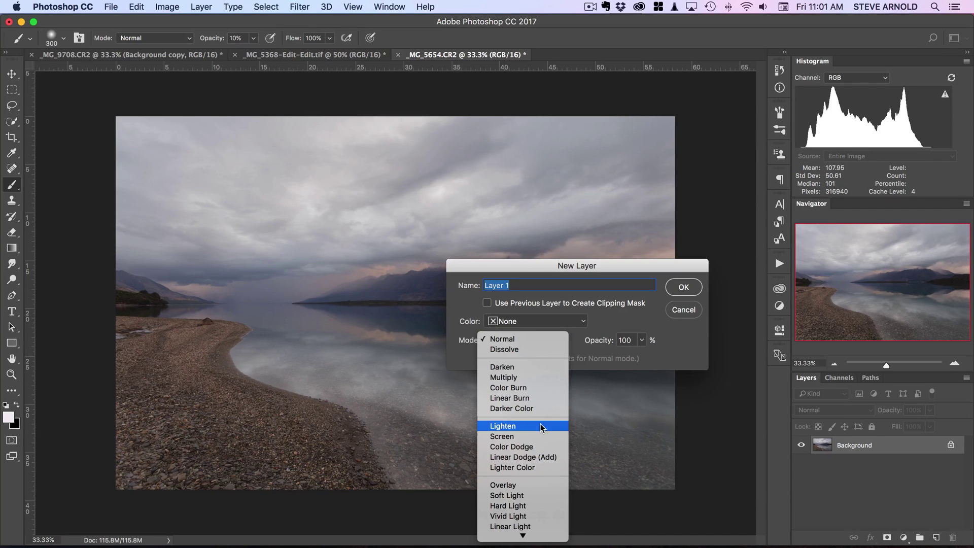
pyautogui.click(511, 484)
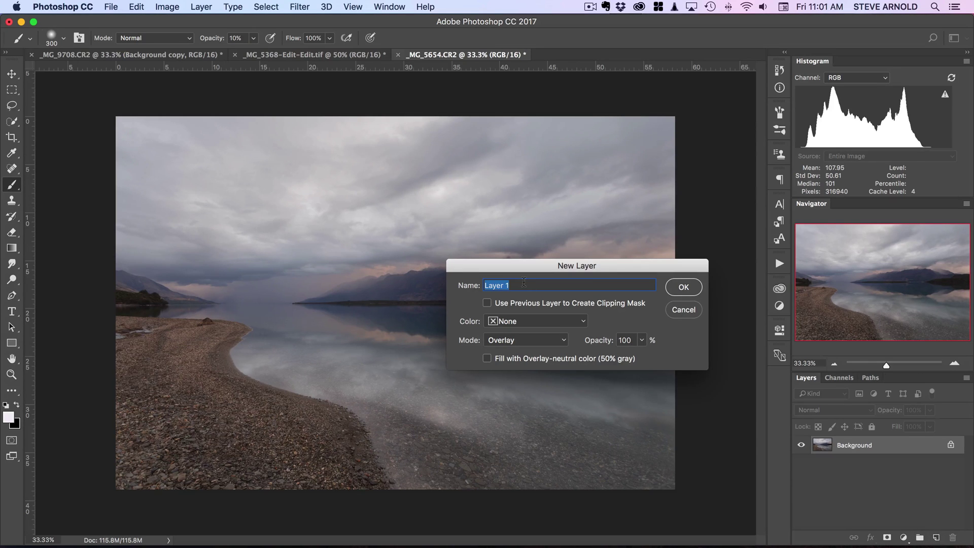
pyautogui.moveTo(580, 263); pyautogui.dragTo(557, 234)
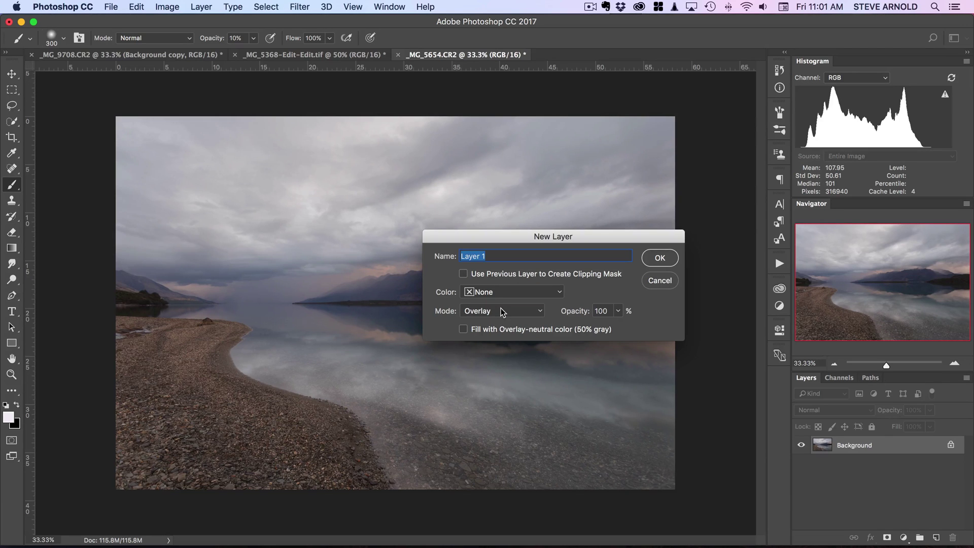
pyautogui.click(464, 329)
pyautogui.click(665, 258)
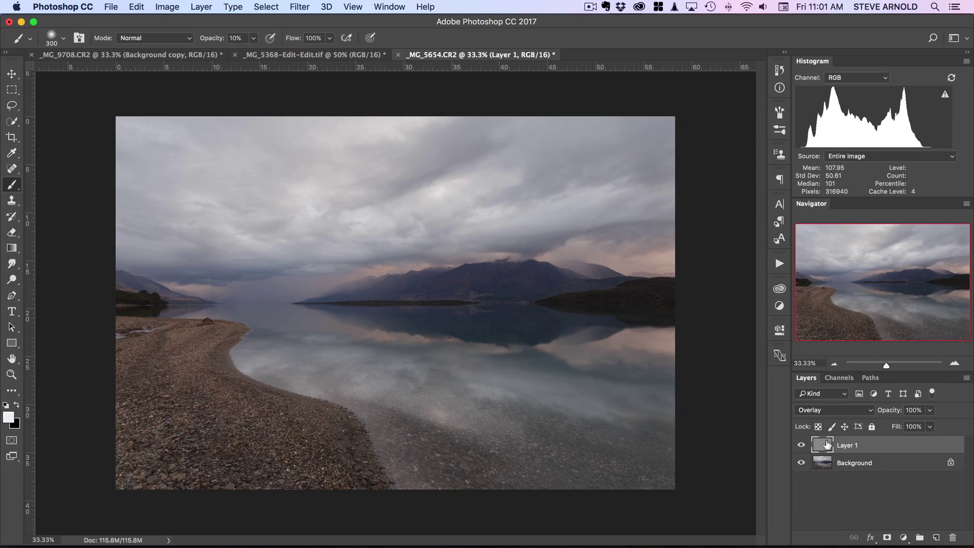
pyautogui.click(831, 412)
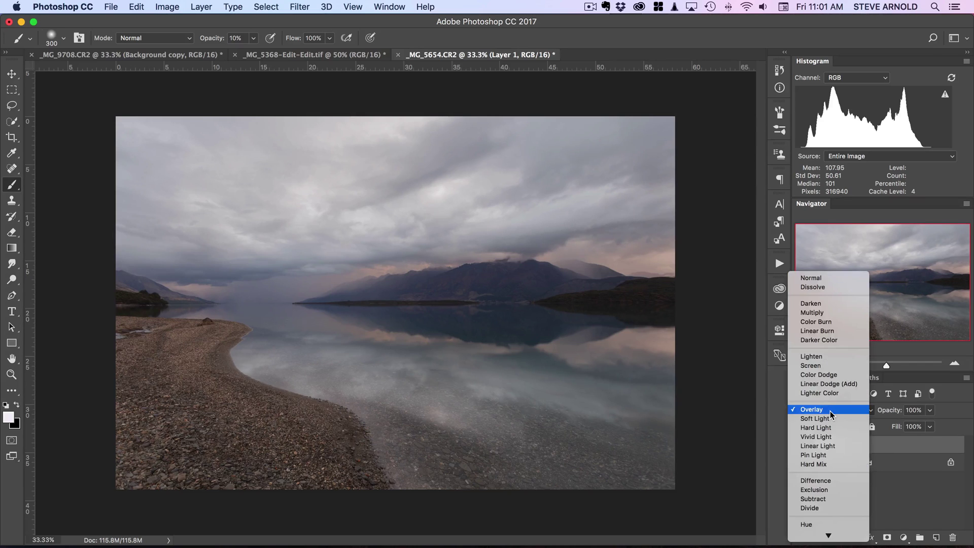
pyautogui.click(825, 277)
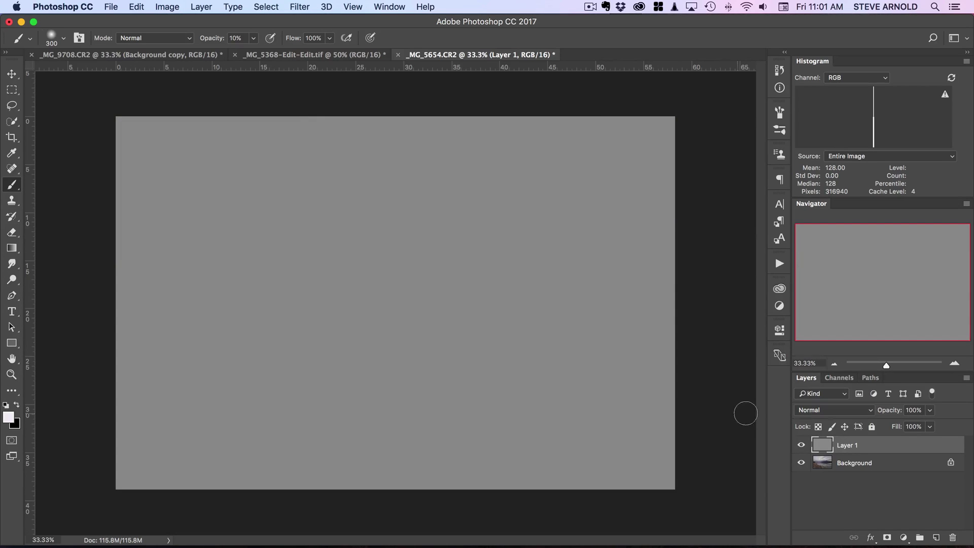
pyautogui.click(861, 410)
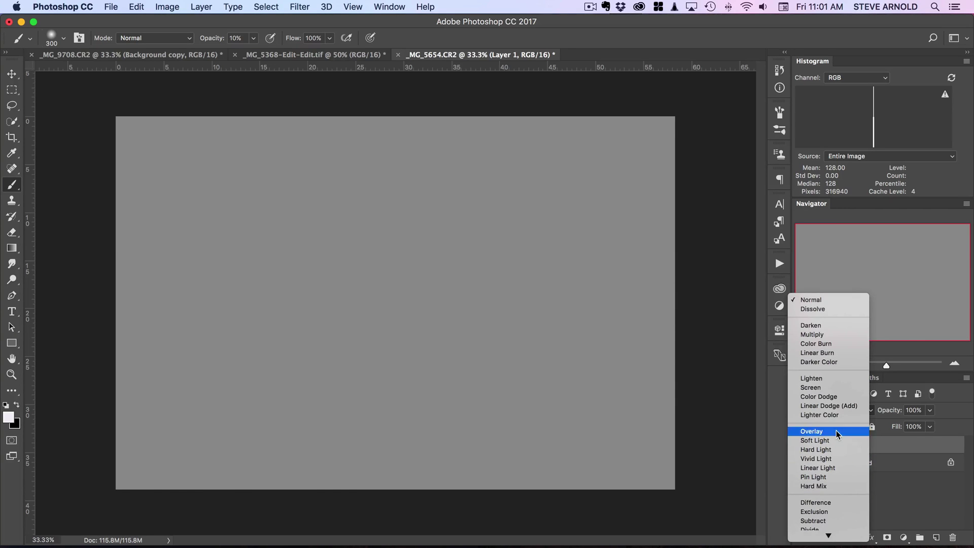
pyautogui.click(836, 430)
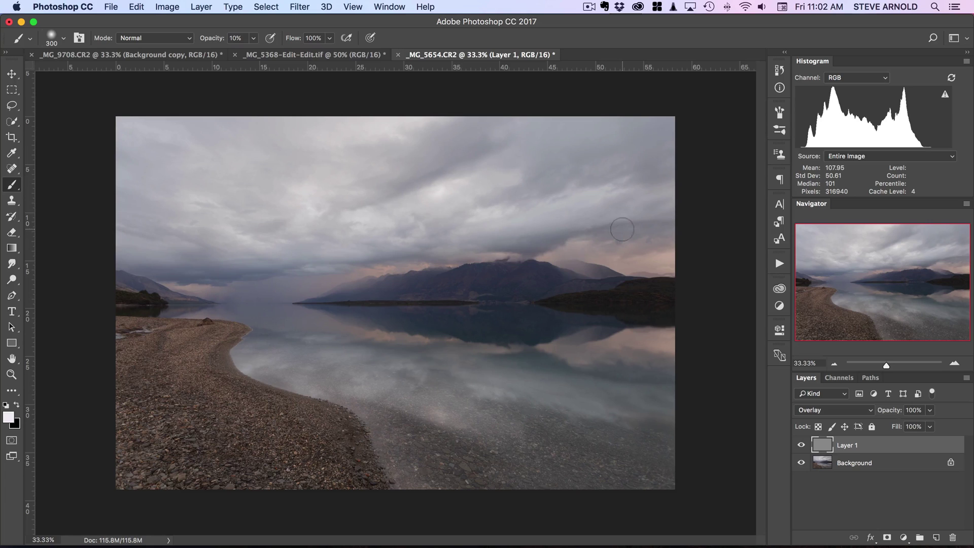
# - Set brush opacity to 5% and paint two faint black strokes across the sky
pyautogui.click(237, 39)
pyautogui.write('5')
pyautogui.click(954, 363)
pyautogui.moveTo(923, 267); pyautogui.dragTo(938, 238)
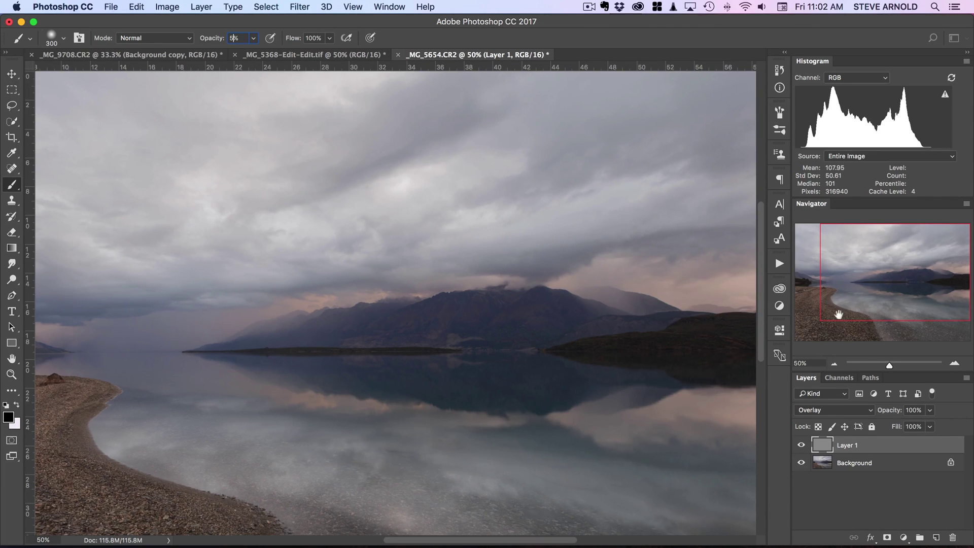
pyautogui.click(835, 364)
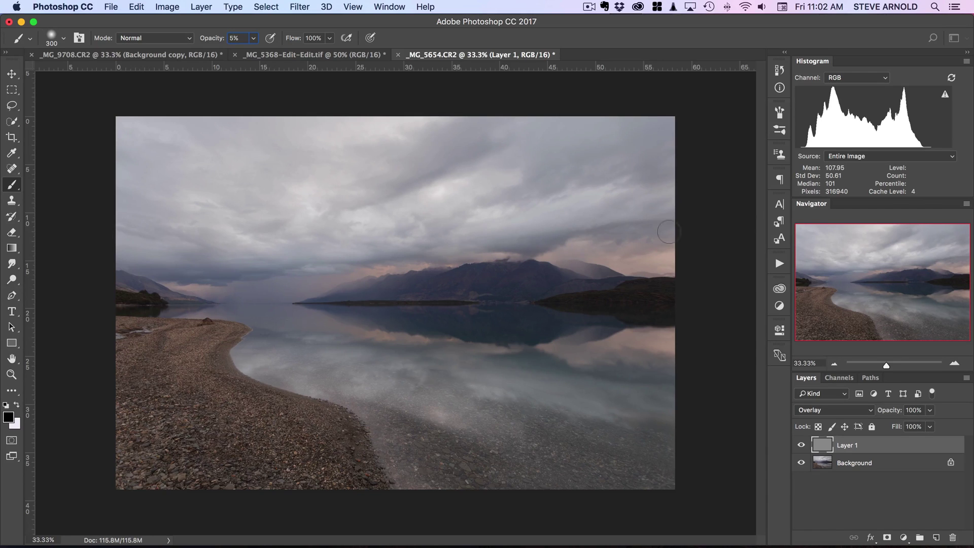
pyautogui.press('Return')
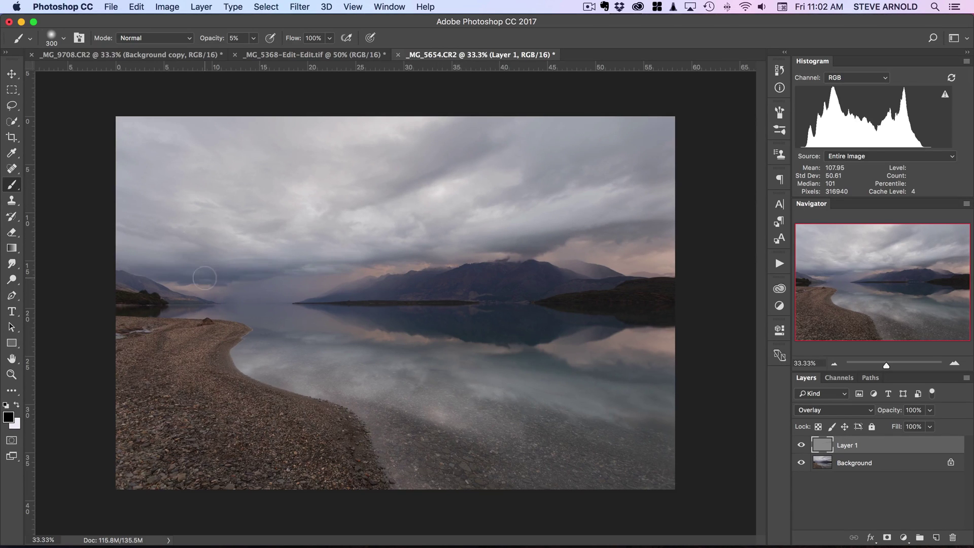
pyautogui.moveTo(204, 278)
pyautogui.mouseDown()
pyautogui.moveTo(254, 289)
pyautogui.moveTo(678, 156)
pyautogui.mouseUp()
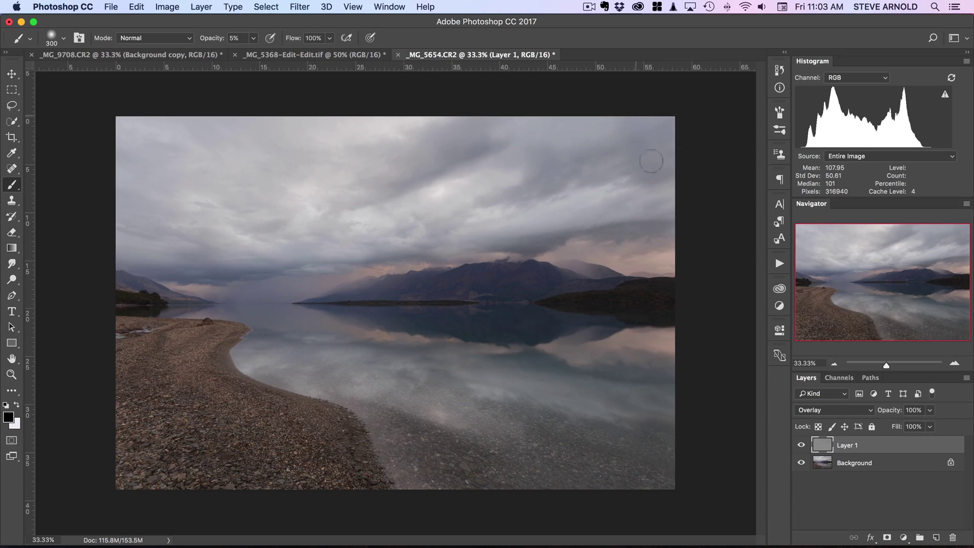
pyautogui.moveTo(648, 128)
pyautogui.mouseDown()
pyautogui.moveTo(522, 198)
pyautogui.moveTo(461, 211)
pyautogui.mouseUp()
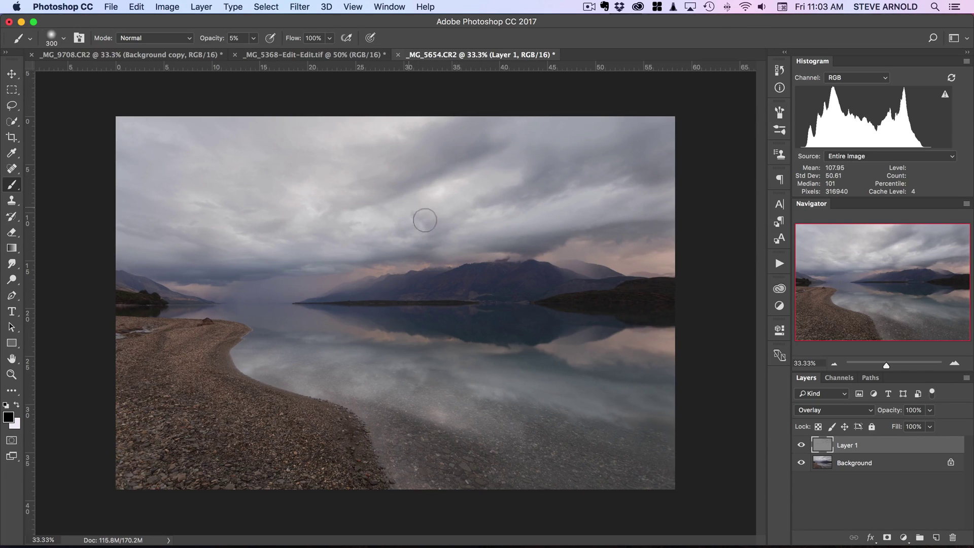
# - Shrink the brush to 150, darken a sky patch, then enlarge it to 200
pyautogui.press('[')
pyautogui.press('[')
pyautogui.press('[')
pyautogui.press('[')
pyautogui.moveTo(229, 217); pyautogui.dragTo(202, 234)
pyautogui.press(']')
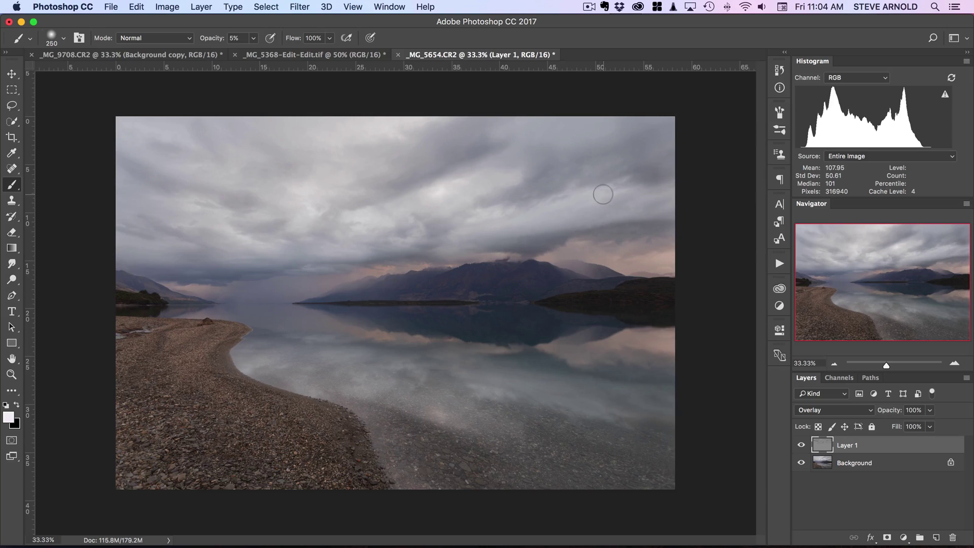
# - Resize the brush and reset colours, swapping to white to lighten the upper clouds
pyautogui.press(']')
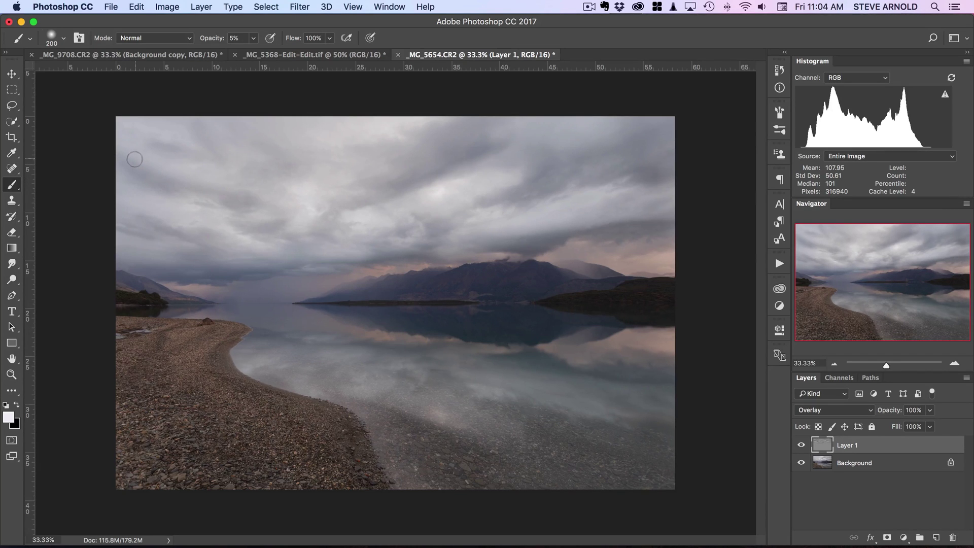
pyautogui.press('[')
pyautogui.press('[')
pyautogui.press('[')
pyautogui.click(4, 403)
pyautogui.press('x')
pyautogui.press(']')
pyautogui.press(']')
pyautogui.press(']')
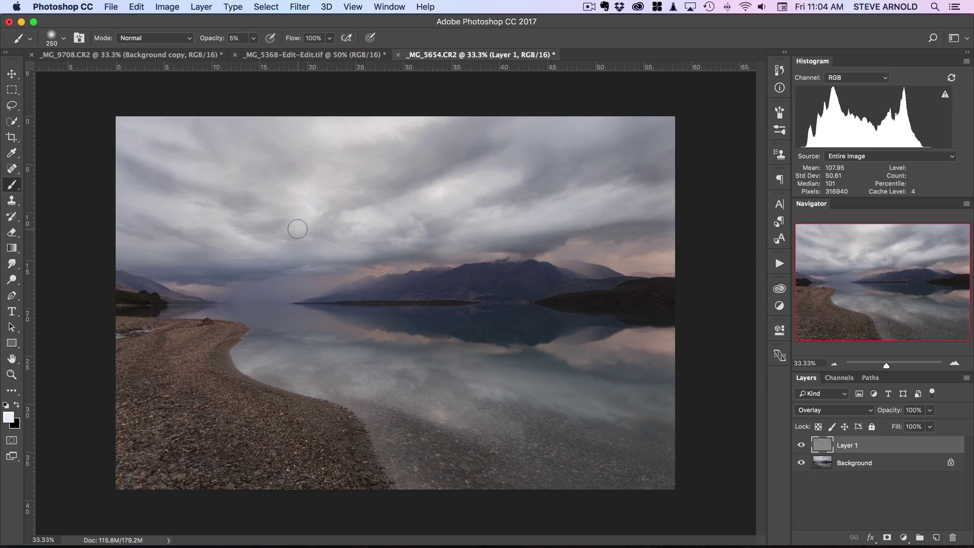
# - Alternate black and white paint to darken and lighten cloud patches
pyautogui.press('x')
pyautogui.press('x')
pyautogui.press('x')
pyautogui.press('x')
pyautogui.press('x')
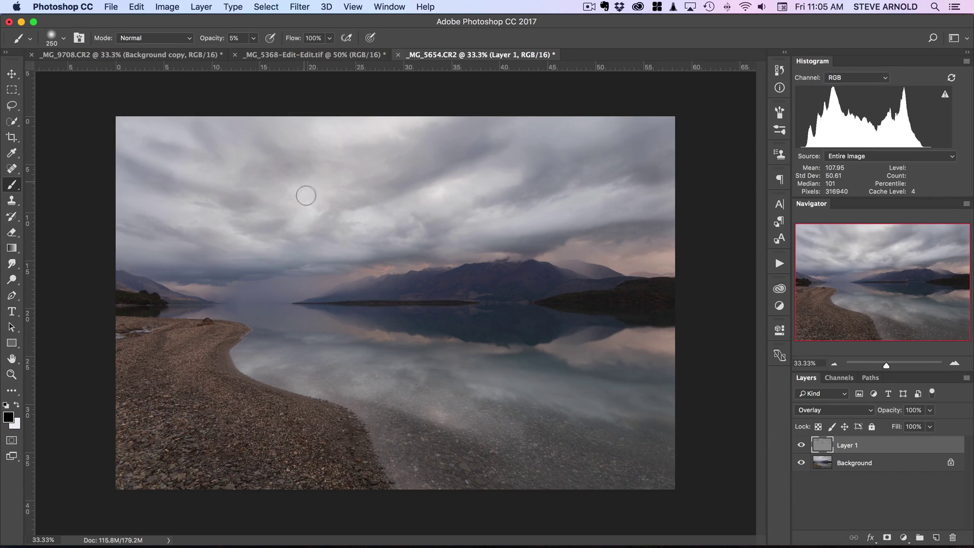
pyautogui.press('x')
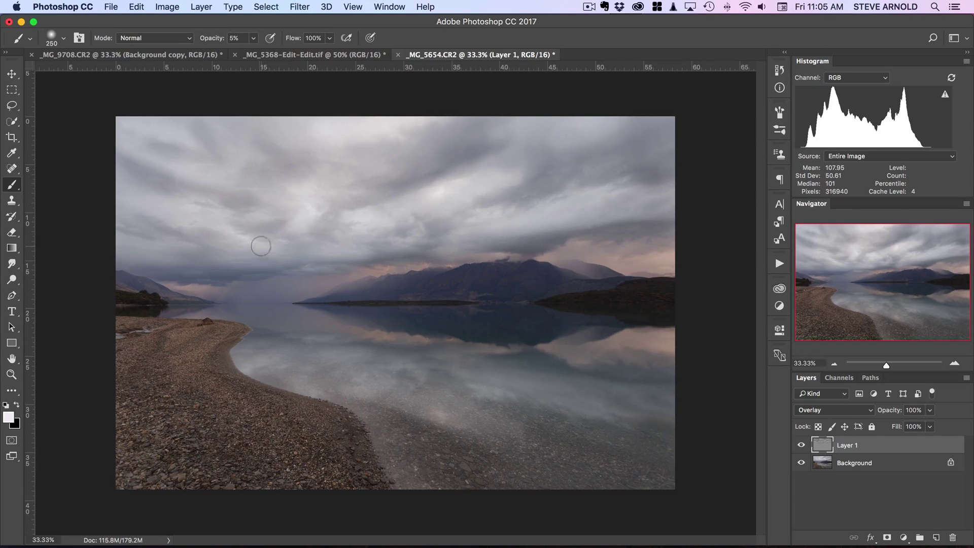
pyautogui.press('x')
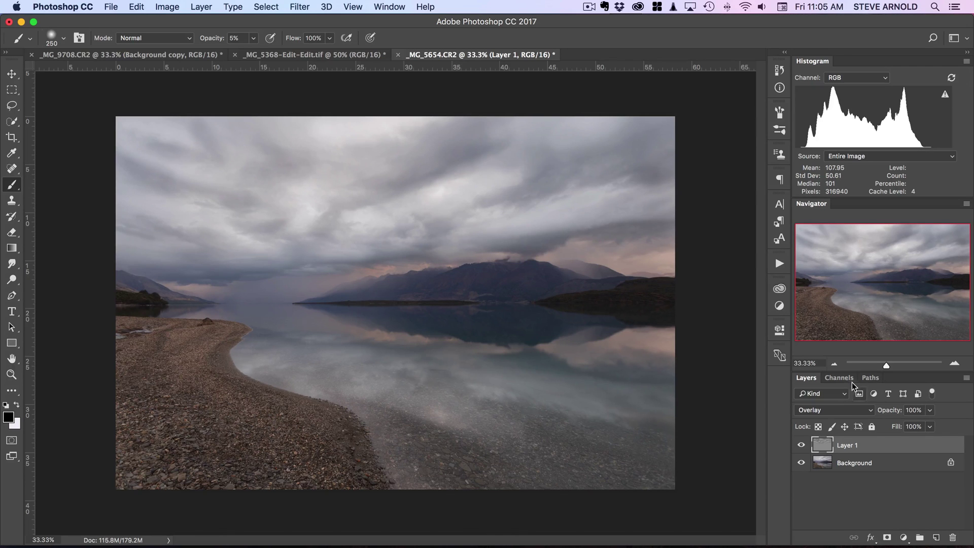
pyautogui.click(799, 443)
pyautogui.click(800, 444)
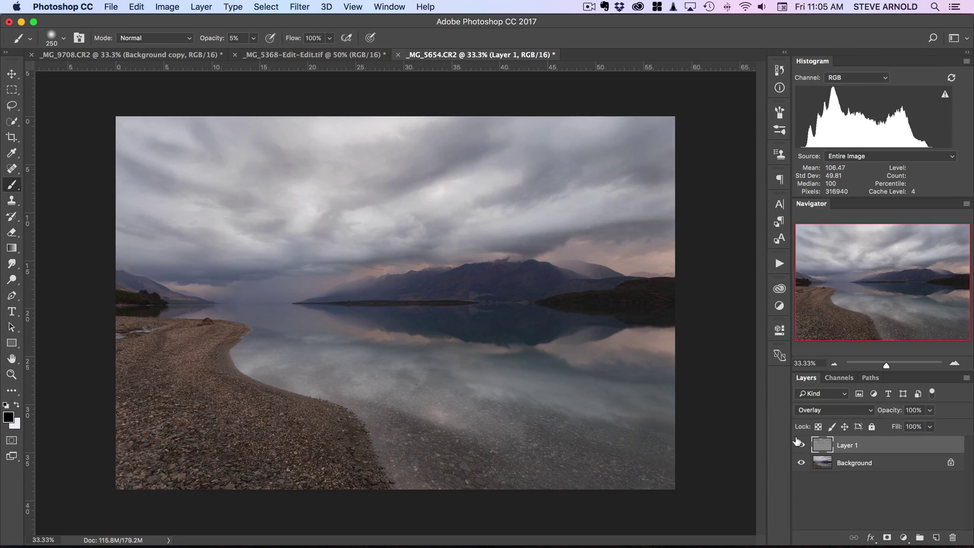
pyautogui.click(800, 443)
pyautogui.click(800, 444)
pyautogui.click(800, 443)
pyautogui.click(800, 443)
pyautogui.click(799, 443)
pyautogui.click(800, 443)
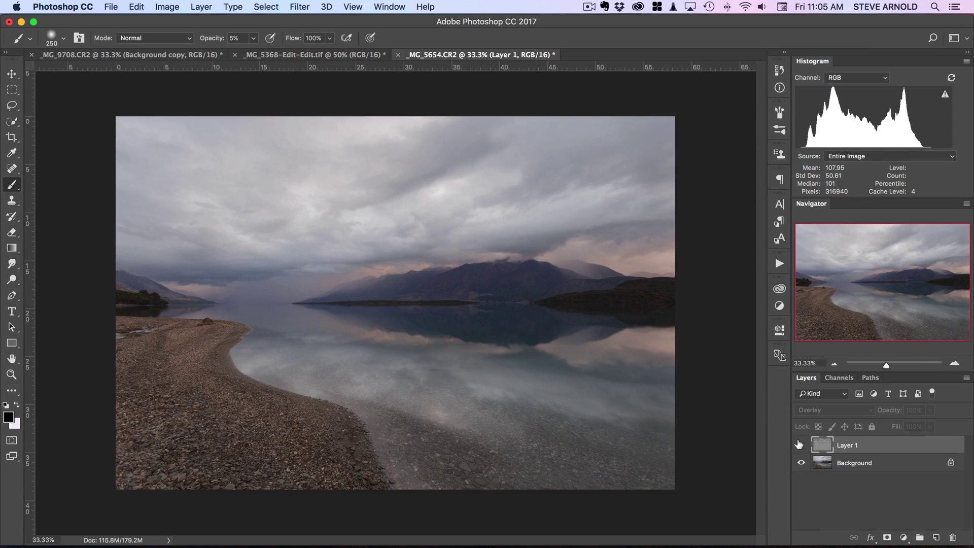
pyautogui.click(799, 445)
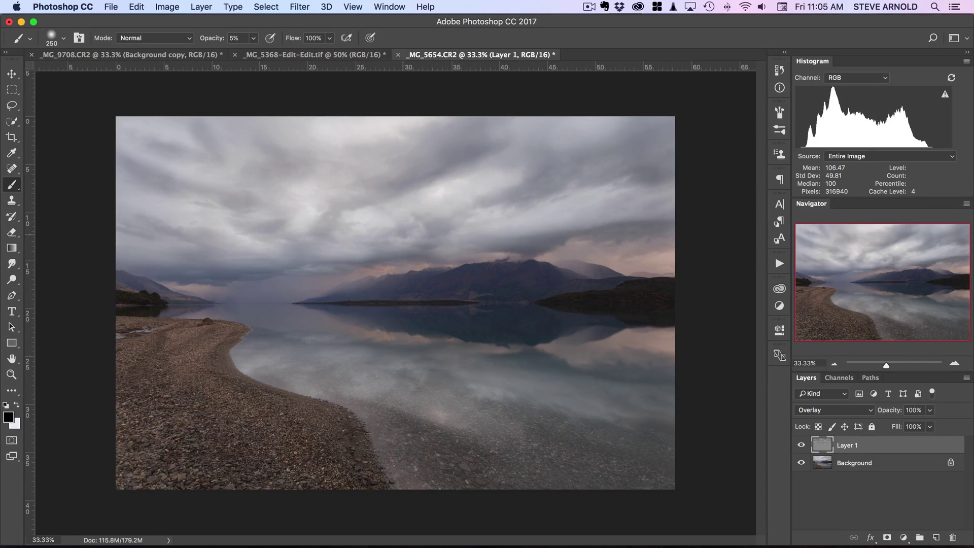
pyautogui.moveTo(259, 175)
pyautogui.mouseDown()
pyautogui.moveTo(139, 124)
pyautogui.moveTo(223, 163)
pyautogui.moveTo(145, 145)
pyautogui.moveTo(158, 131)
pyautogui.moveTo(201, 126)
pyautogui.moveTo(120, 160)
pyautogui.moveTo(233, 194)
pyautogui.moveTo(200, 182)
pyautogui.moveTo(255, 214)
pyautogui.moveTo(181, 121)
pyautogui.moveTo(206, 124)
pyautogui.moveTo(189, 123)
pyautogui.moveTo(188, 108)
pyautogui.moveTo(257, 186)
pyautogui.mouseUp()
# - Switch to white, shrink the brush to 175, then switch to black for finer shading
pyautogui.click(17, 405)
pyautogui.press('[')
pyautogui.press('[')
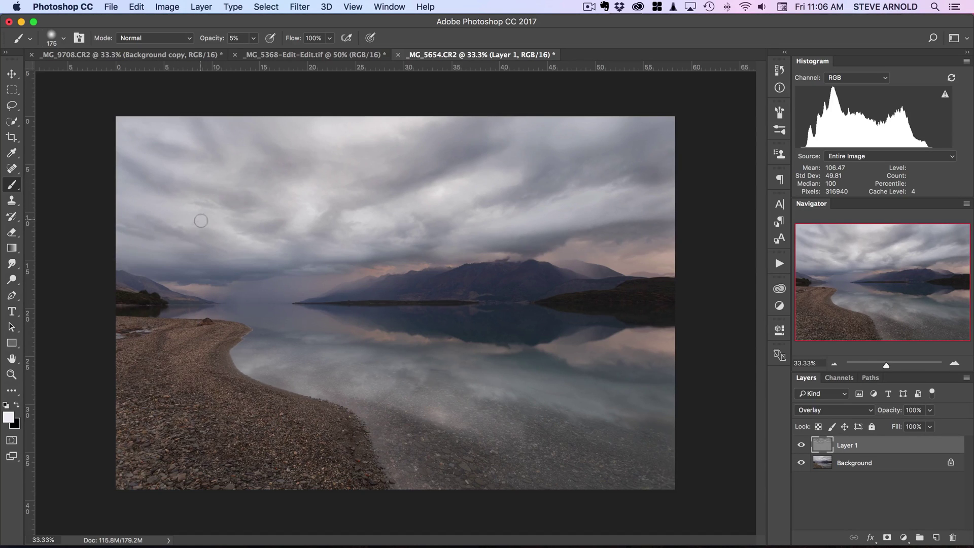
pyautogui.press('x')
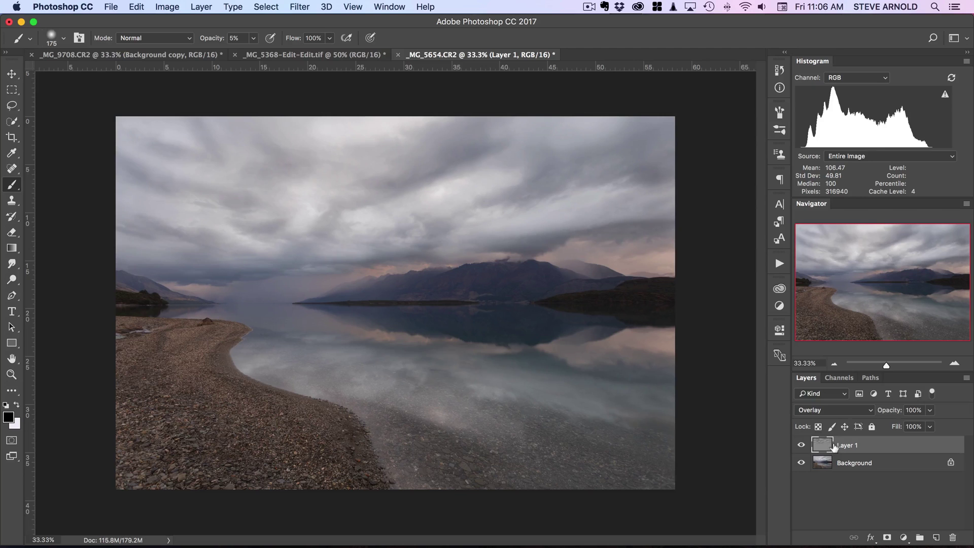
# - Add Curves 1 above Layer 1 and shape an S-curve lifting highlights and deepening shadows
pyautogui.click(867, 479)
pyautogui.click(904, 538)
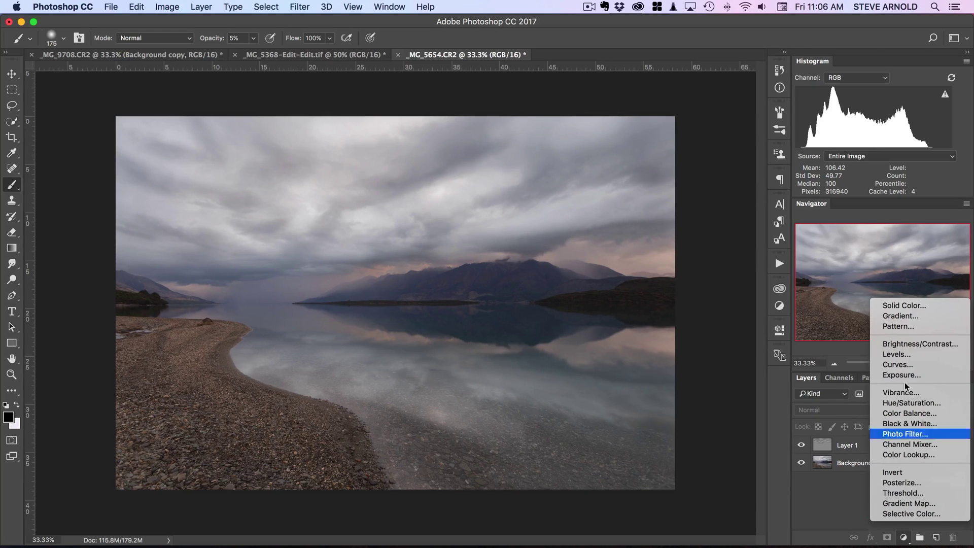
pyautogui.click(906, 365)
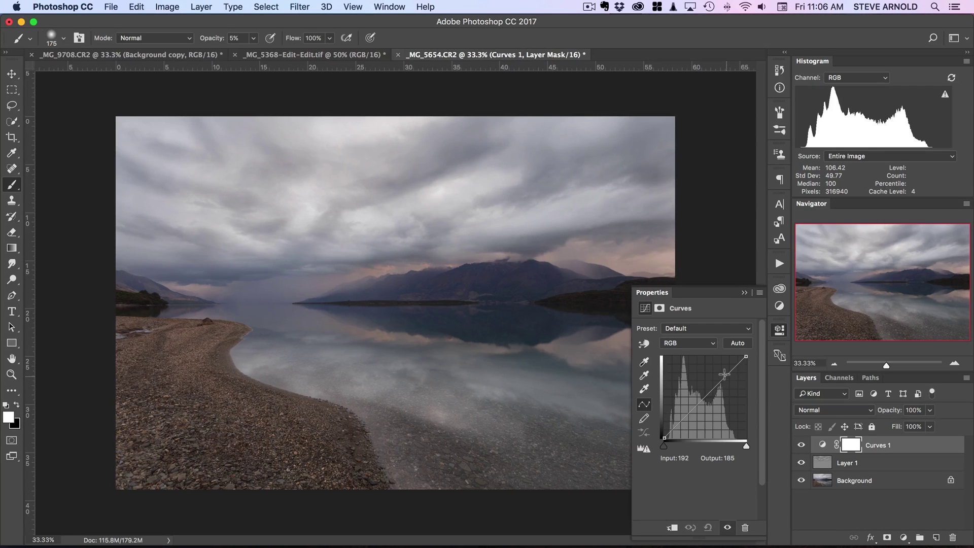
pyautogui.moveTo(725, 375); pyautogui.dragTo(726, 373)
pyautogui.moveTo(697, 404); pyautogui.dragTo(697, 408)
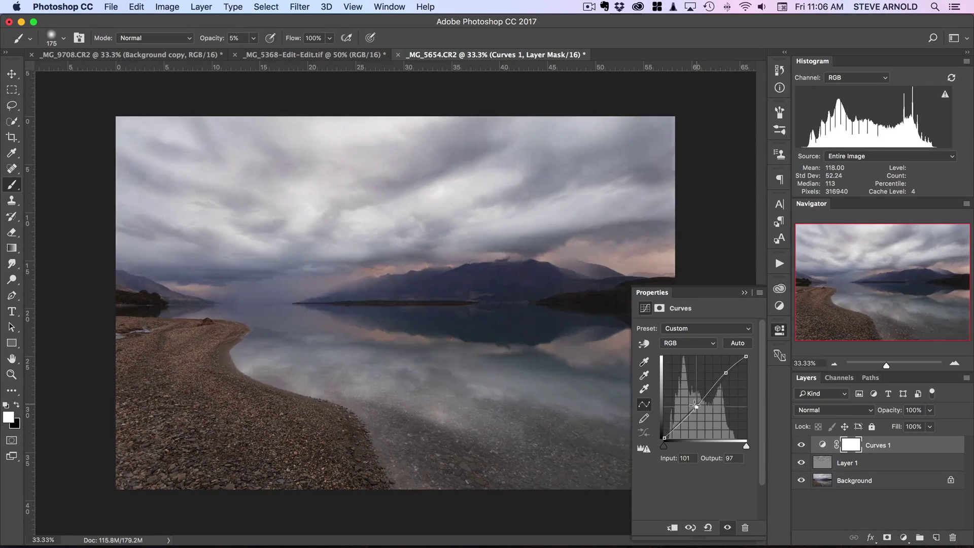
pyautogui.moveTo(726, 373); pyautogui.dragTo(727, 376)
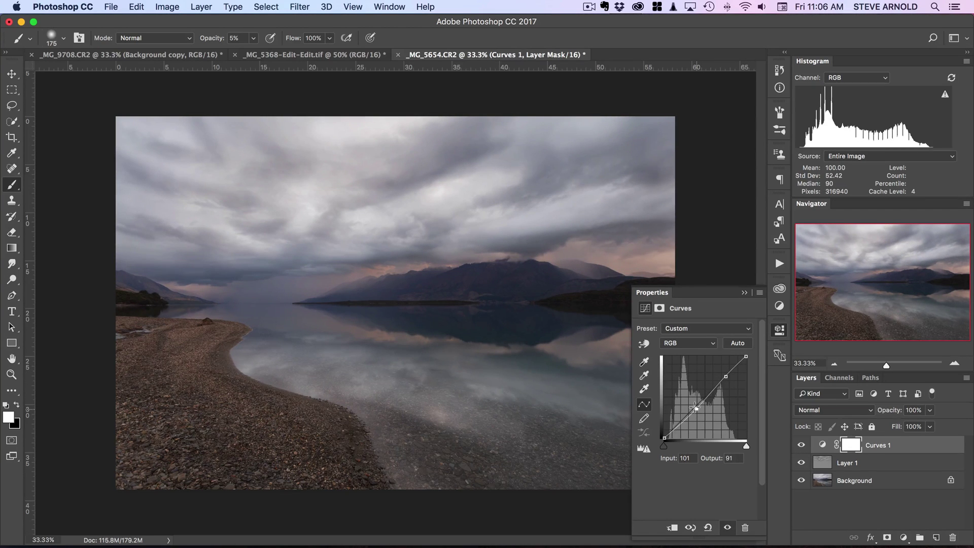
pyautogui.moveTo(697, 409); pyautogui.dragTo(697, 413)
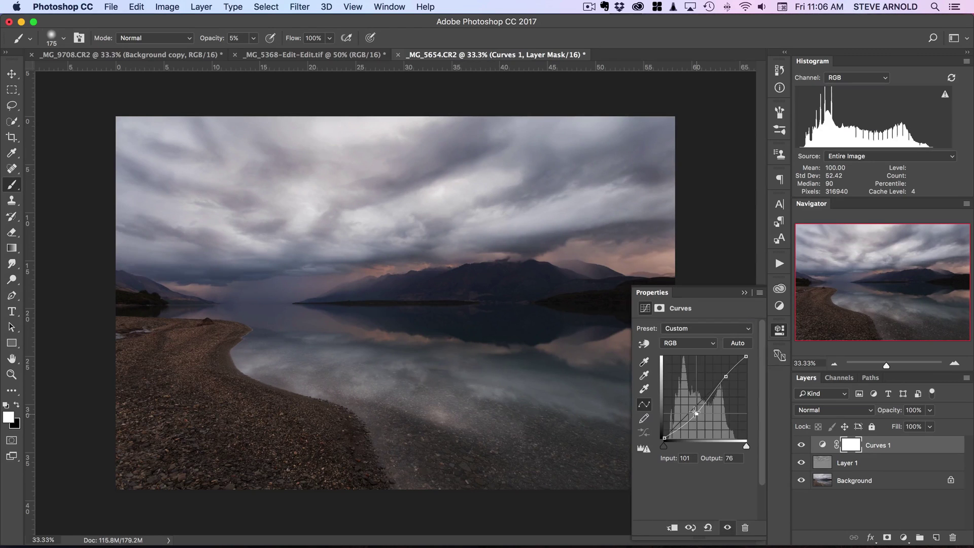
# - Toggle Curves 1 visibility repeatedly to compare, leaving it visible and targeted
pyautogui.click(797, 445)
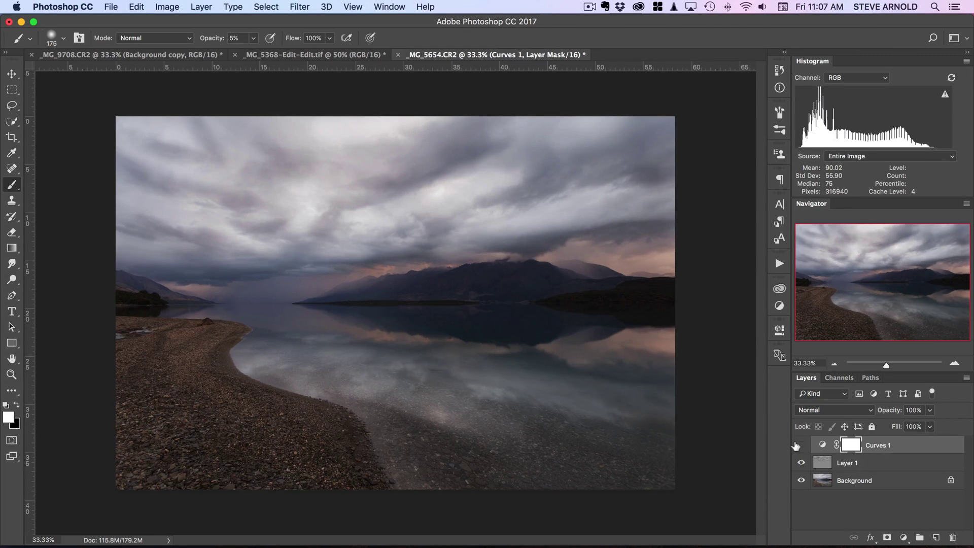
pyautogui.click(823, 463)
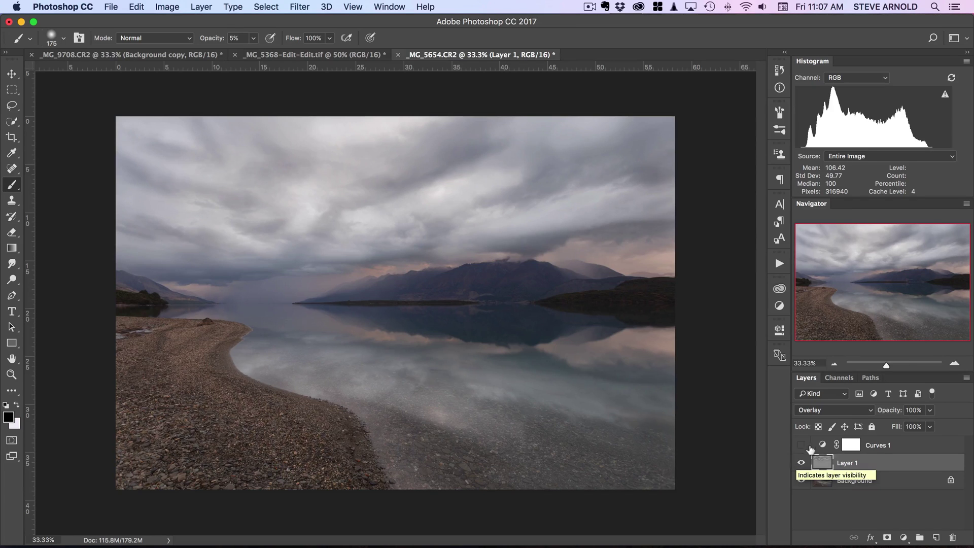
pyautogui.click(817, 445)
pyautogui.click(802, 445)
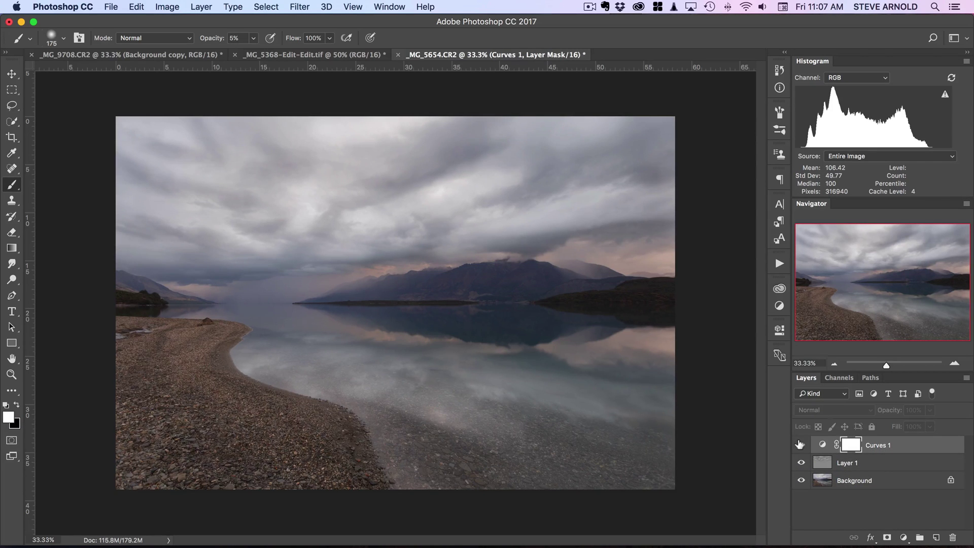
pyautogui.click(801, 445)
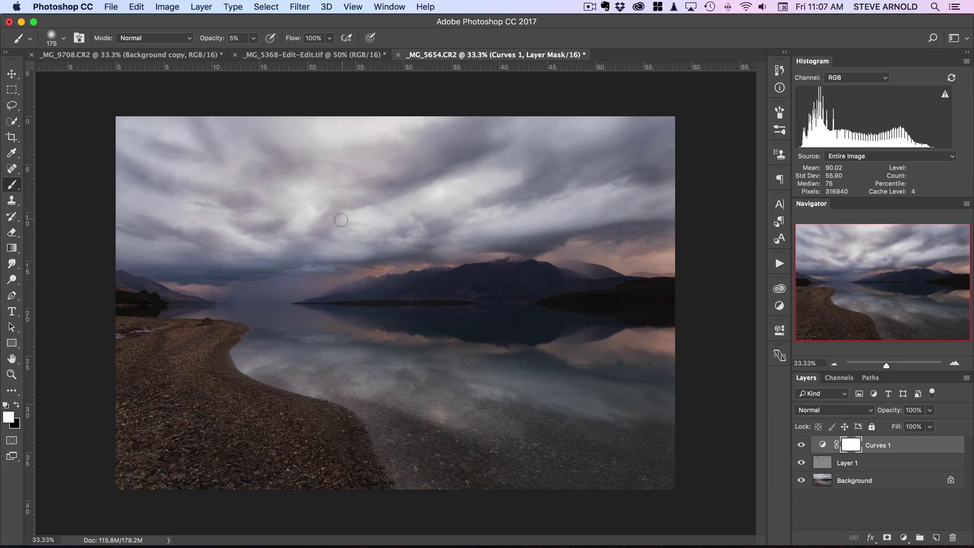
pyautogui.click(823, 443)
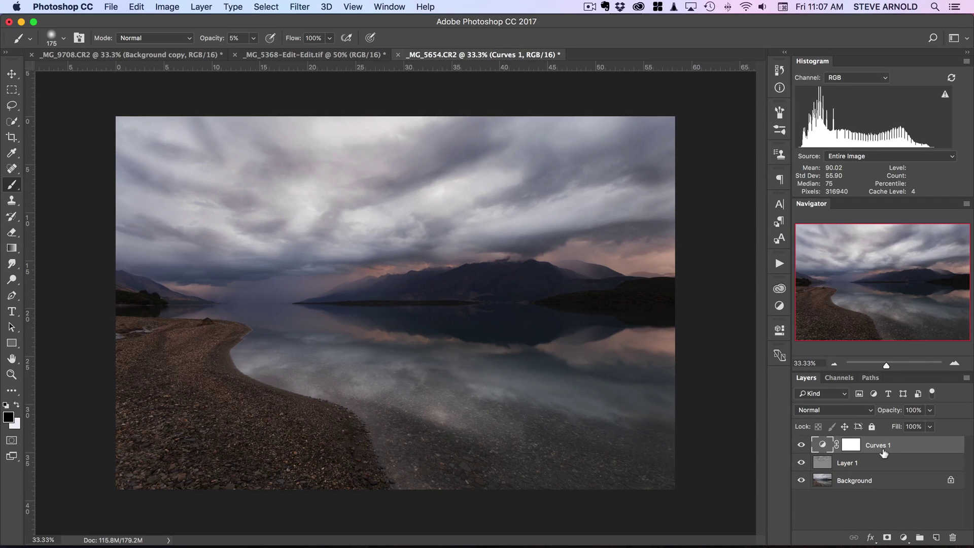
pyautogui.click(802, 445)
pyautogui.click(802, 445)
pyautogui.click(802, 445)
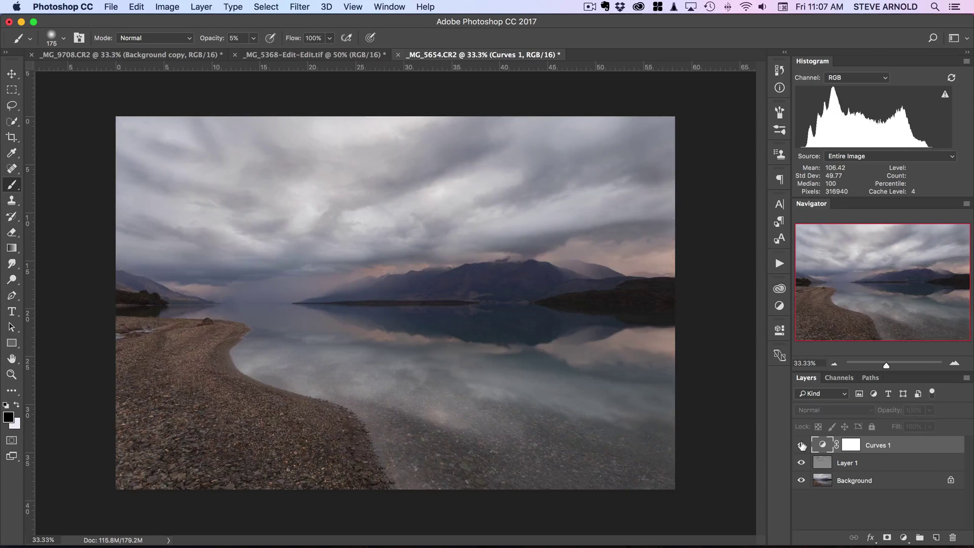
pyautogui.click(802, 445)
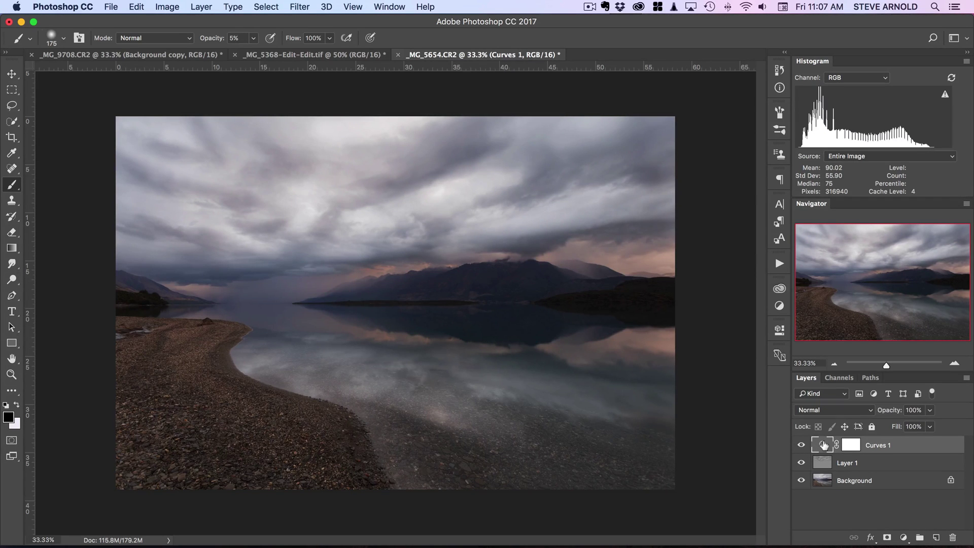